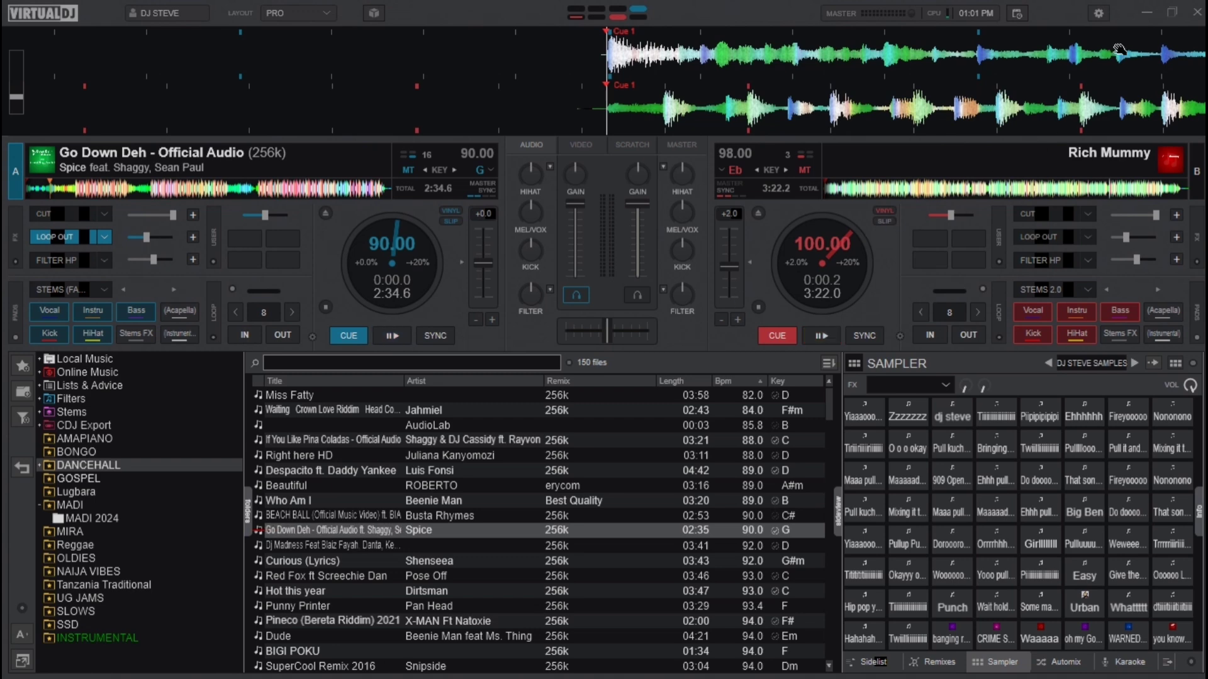
Search the settings' extensions catalogue for 'STEM FX', then close the window
click(1098, 12)
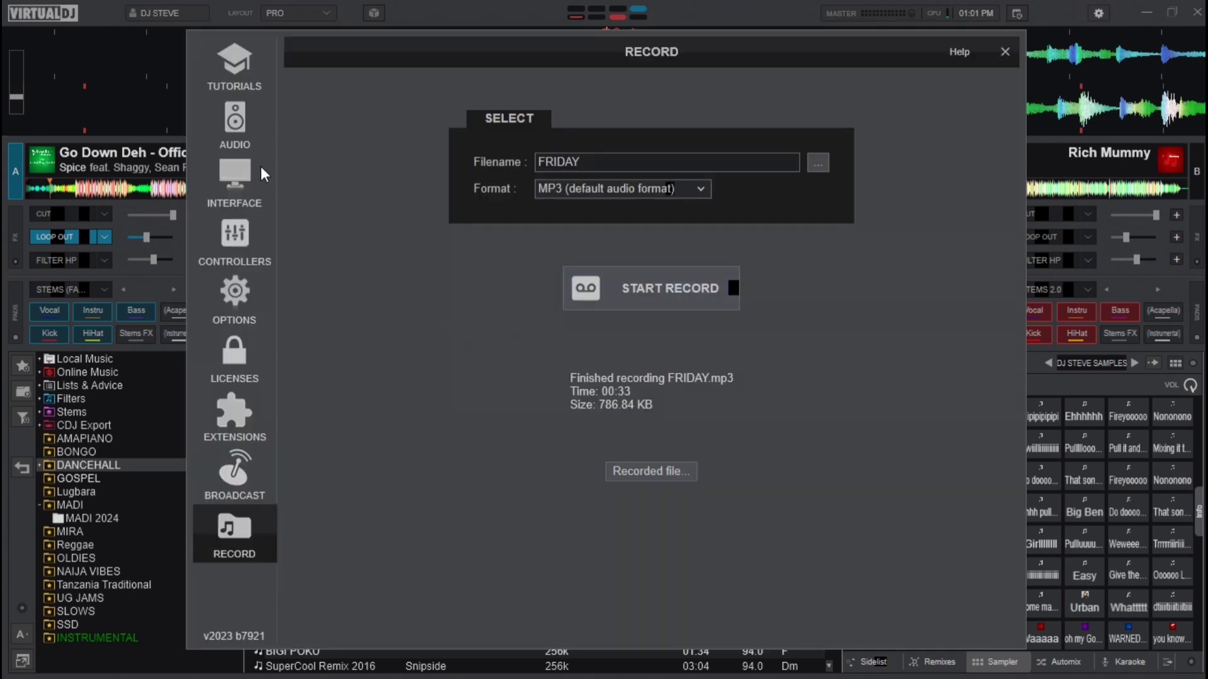
click(245, 409)
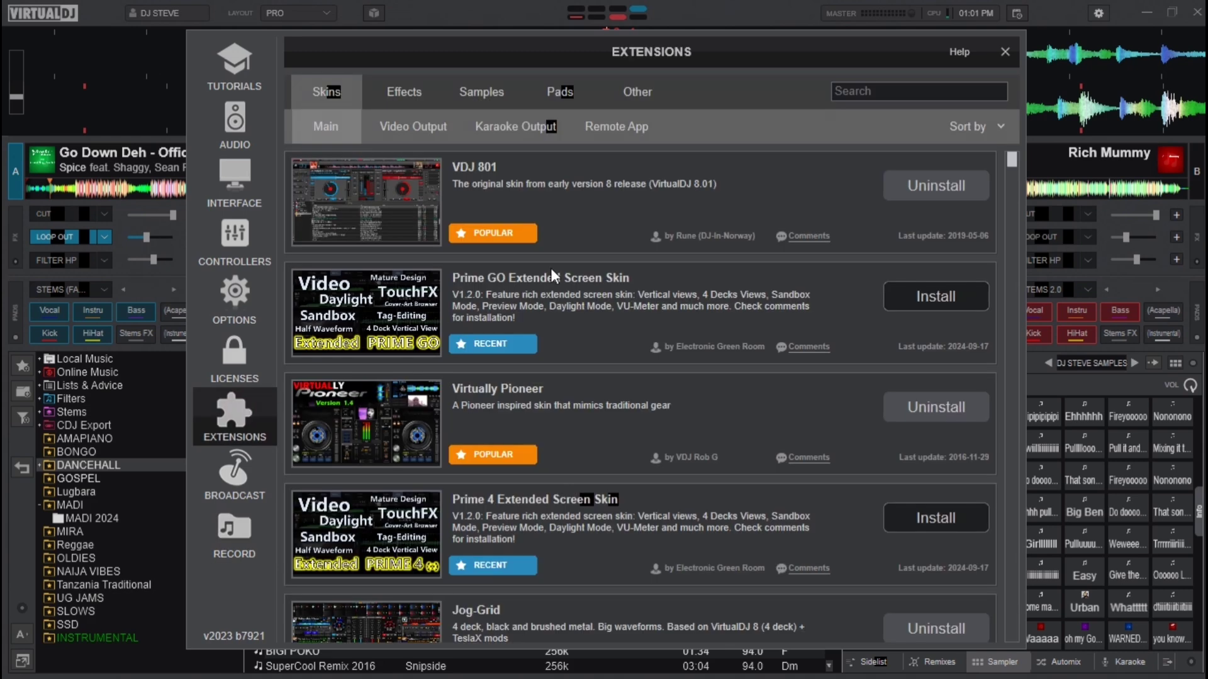
click(865, 88)
text(STEM)
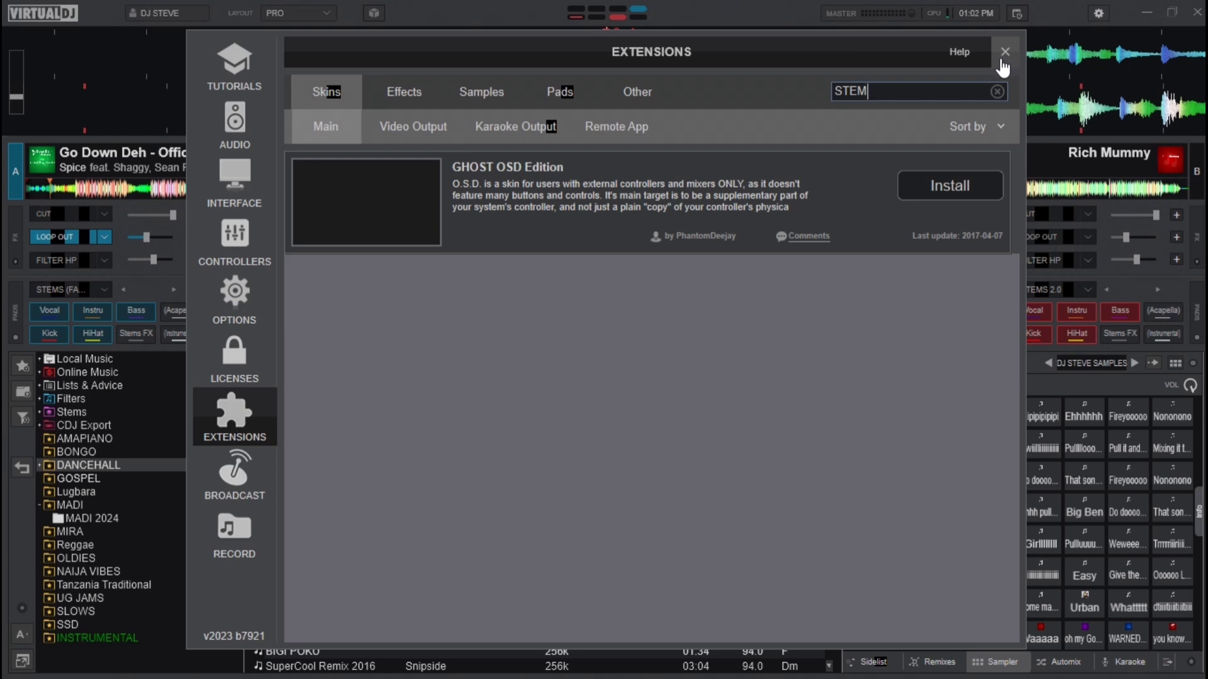
text(FX)
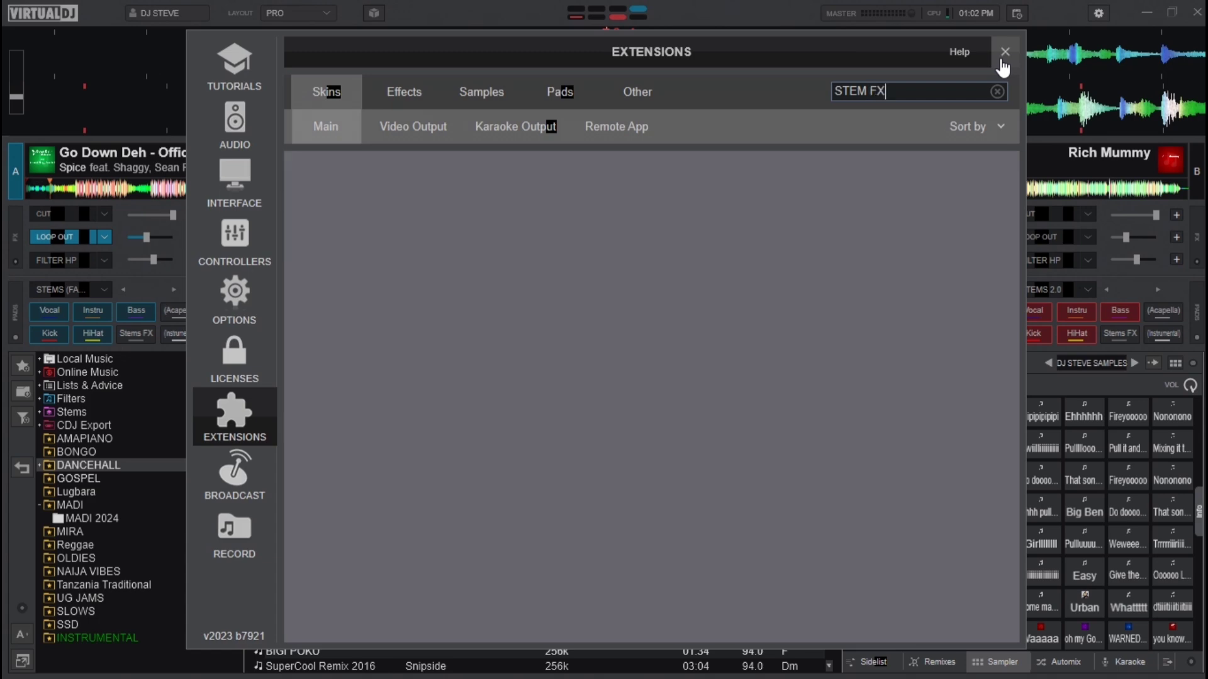
click(1002, 60)
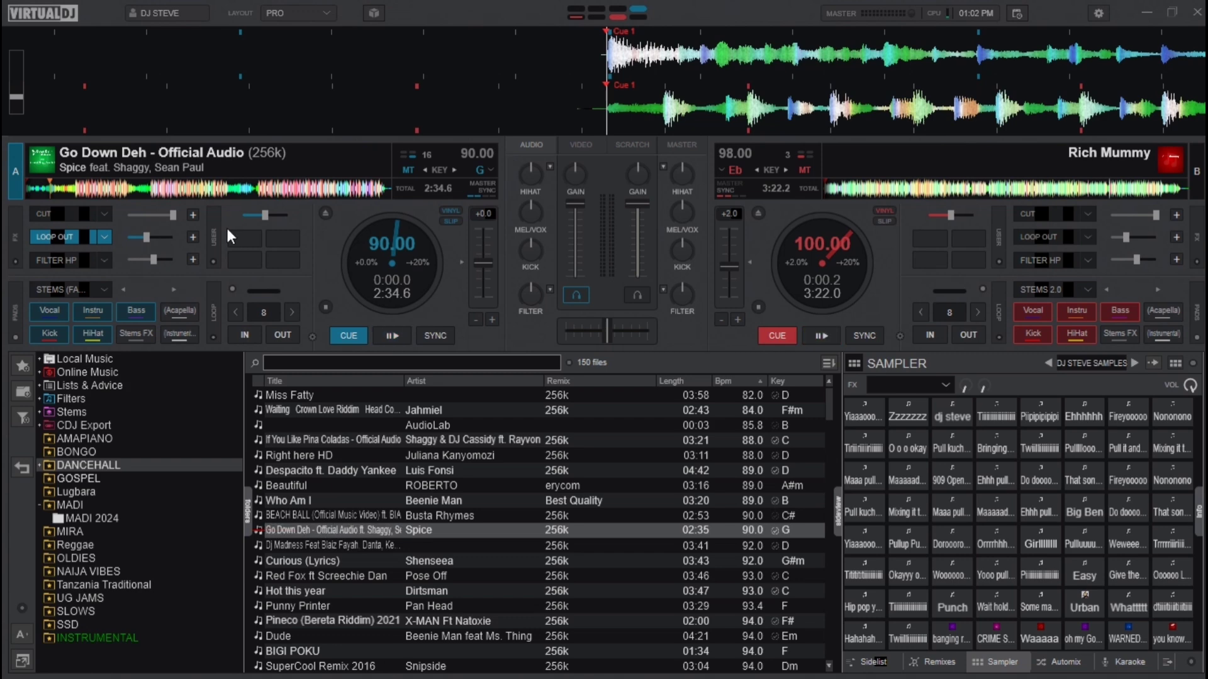
Turn off deck A's Loop Out effect and switch its pads to the Stems FX page
click(80, 236)
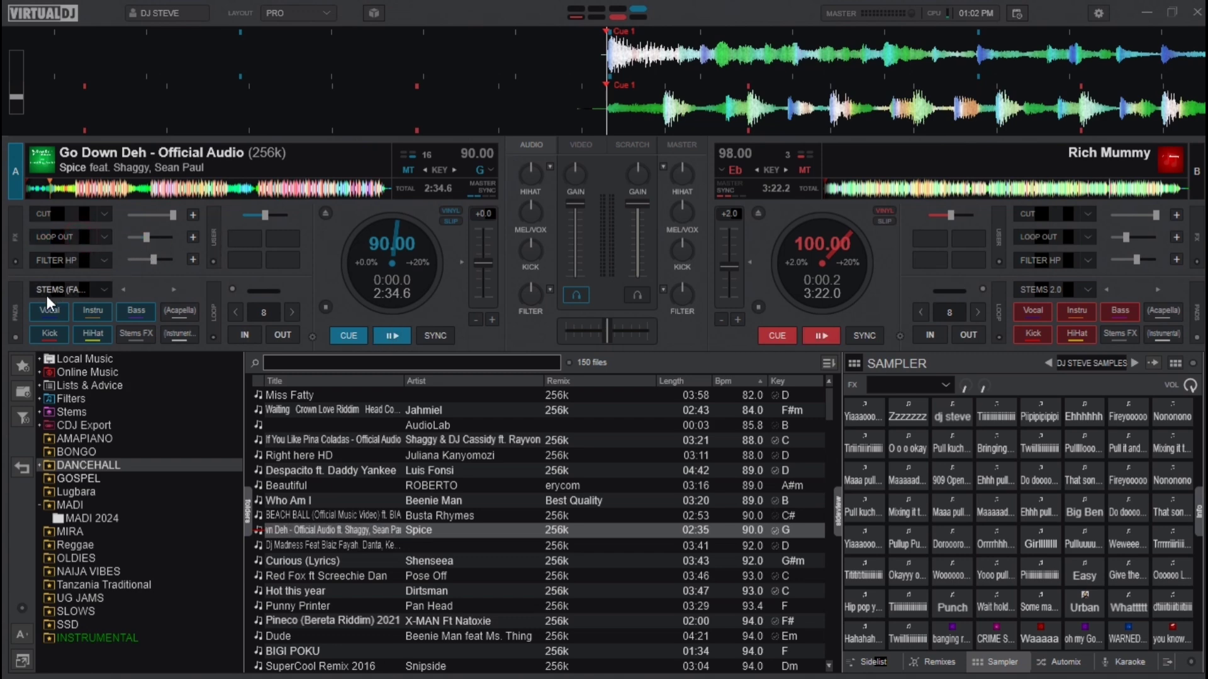
click(88, 300)
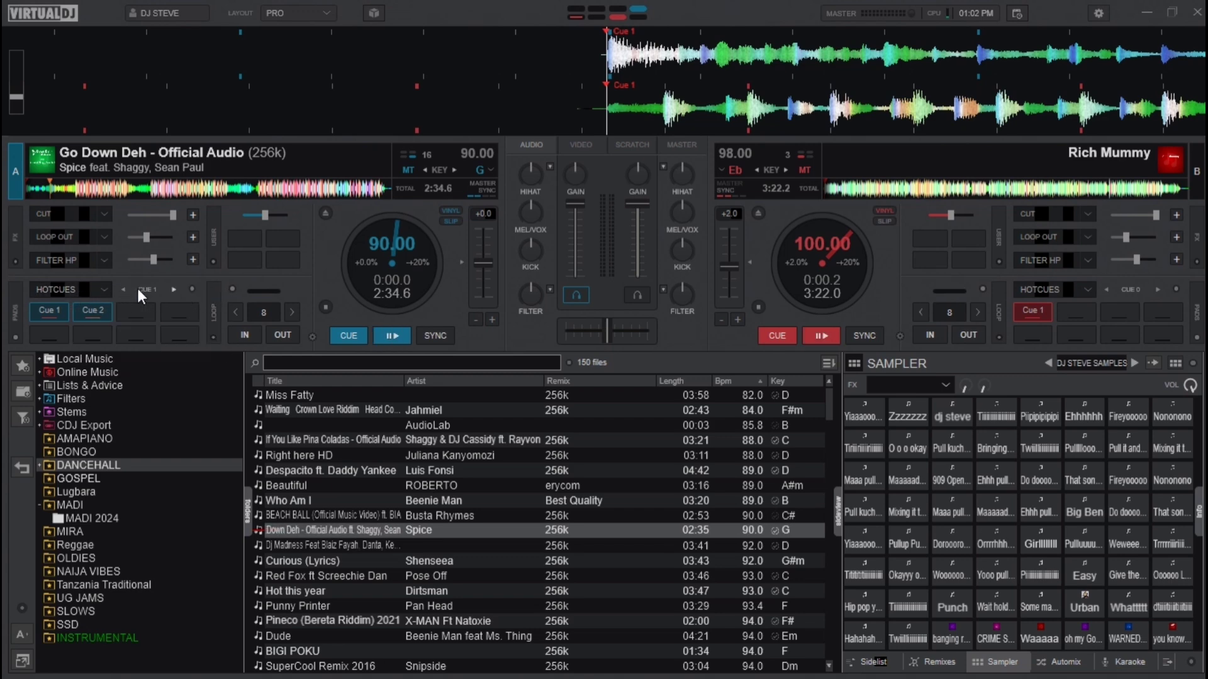
click(105, 290)
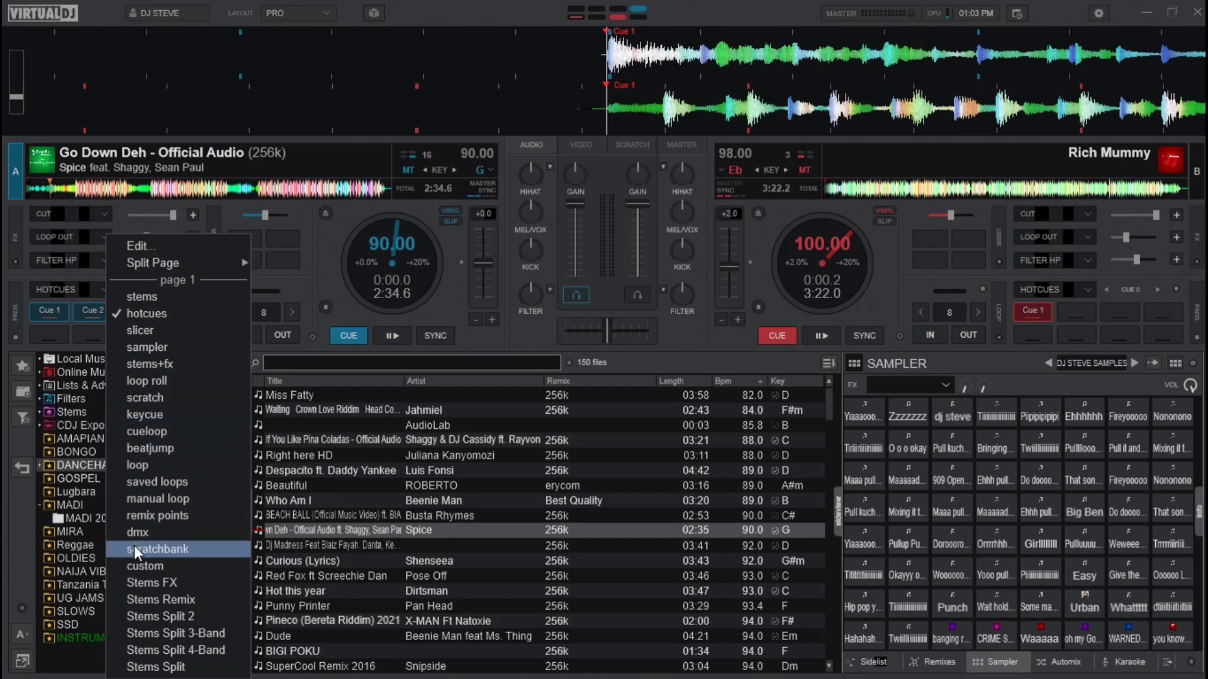
click(138, 587)
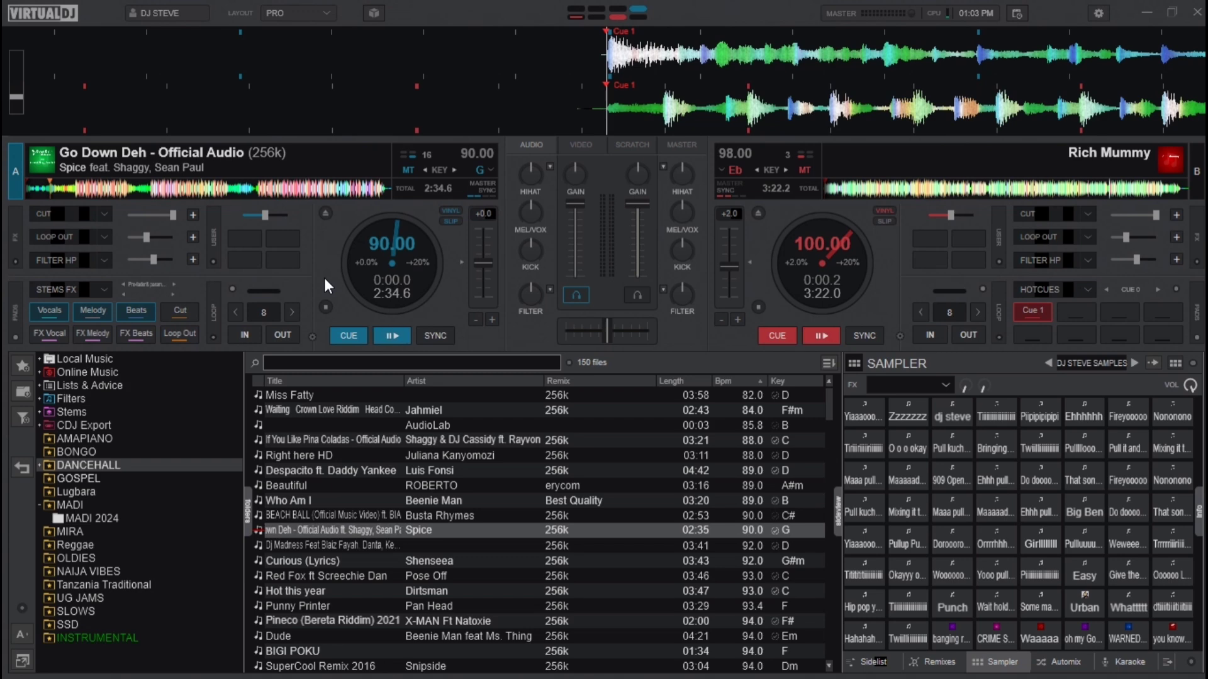
Switch deck B's pad page from hotcues to Stems FX
click(1087, 283)
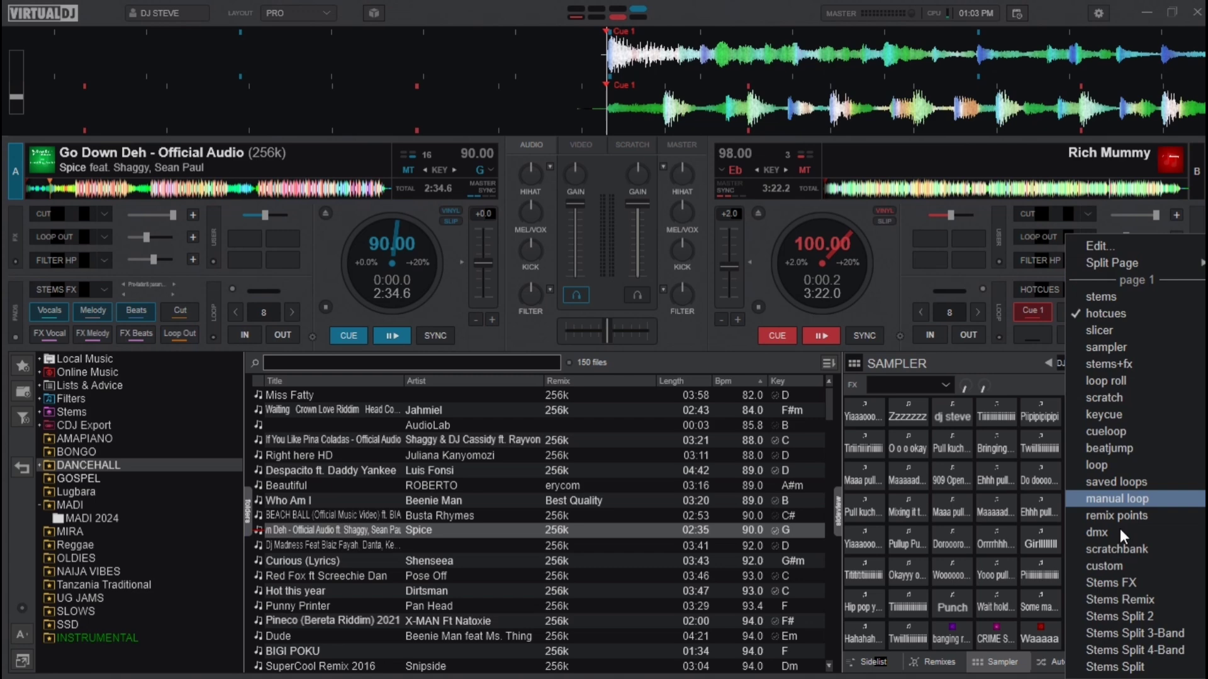
click(1119, 585)
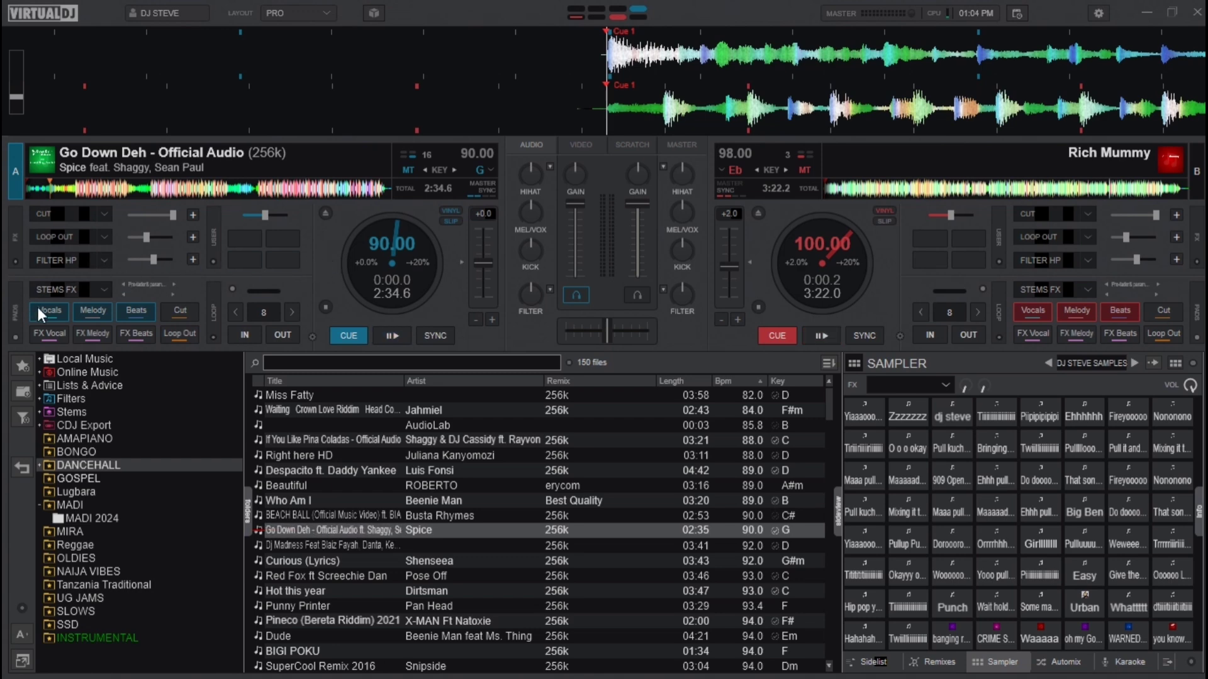
Set deck A's effects to FX Vocal, audition it playing, then return to the cue point
click(47, 334)
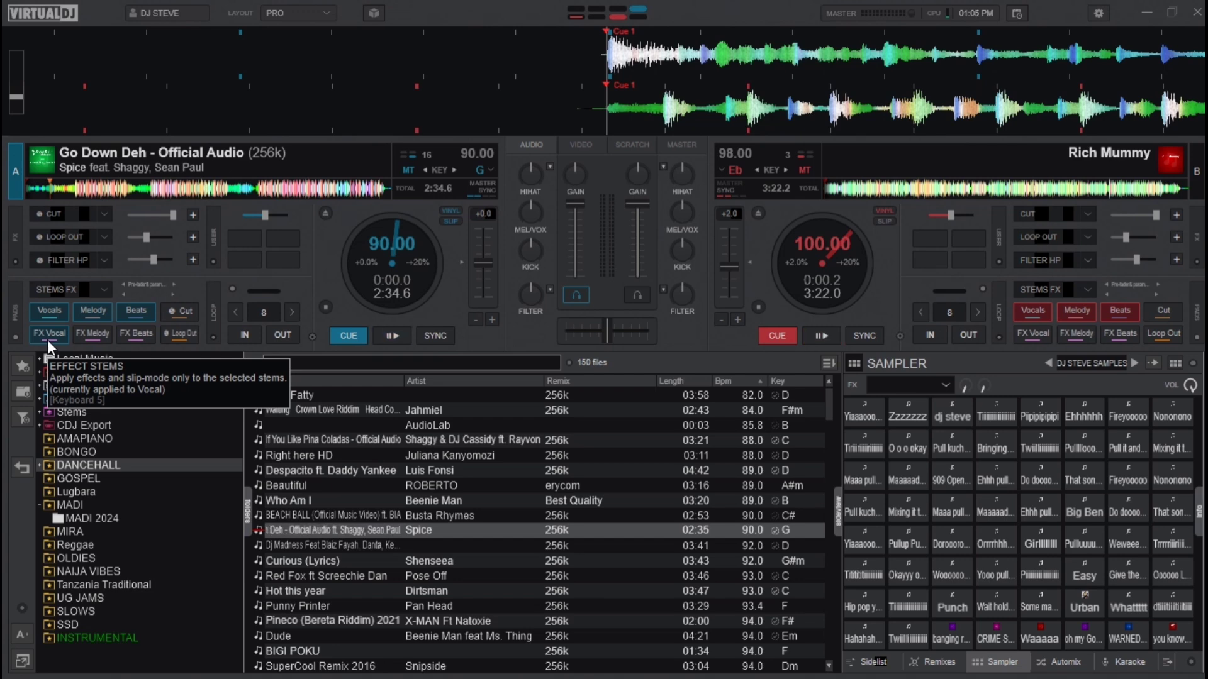
click(394, 338)
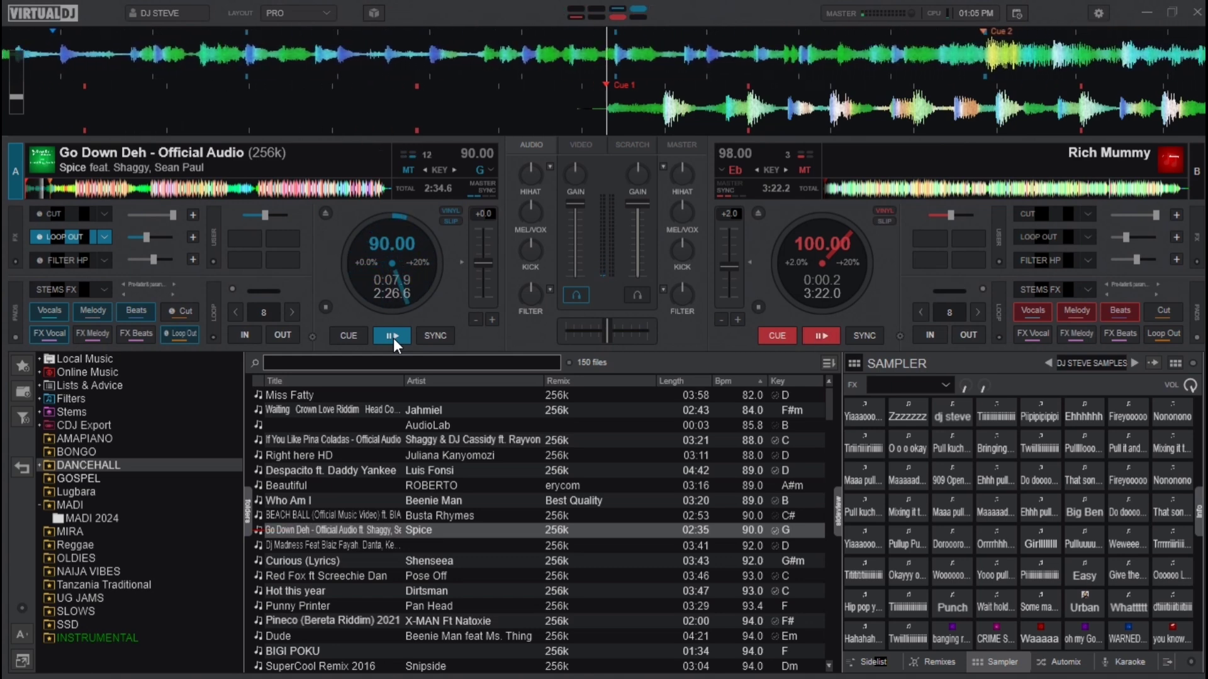
click(353, 333)
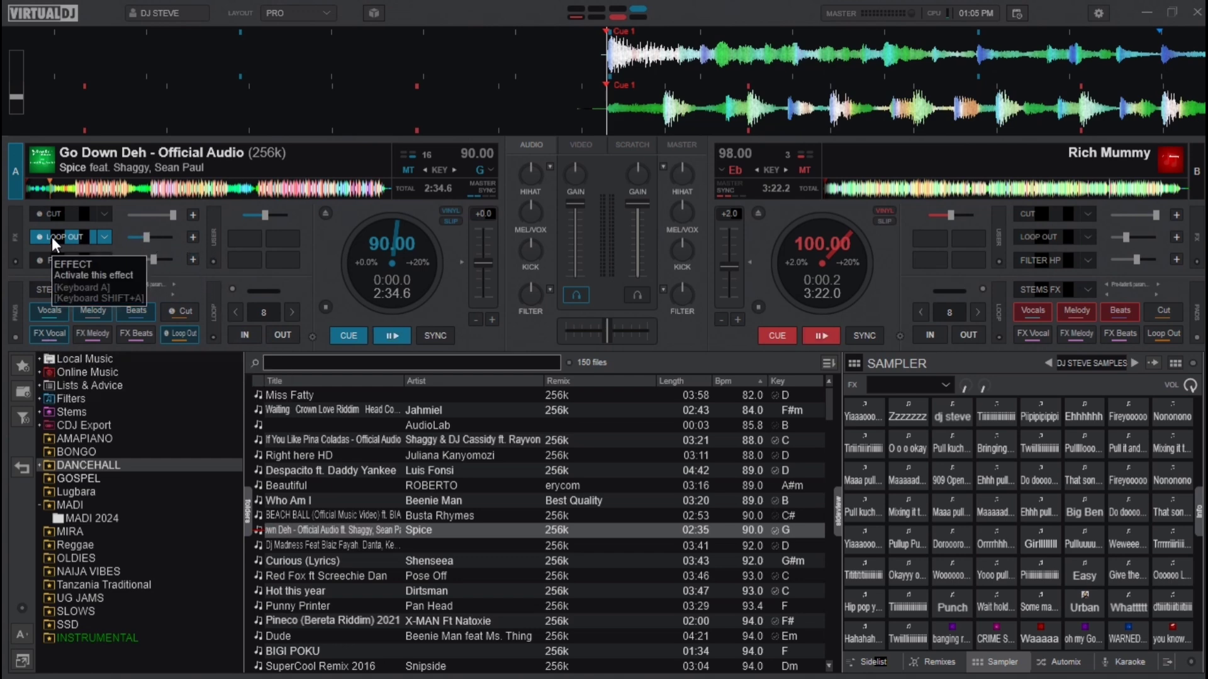
Set deck 1's Loop Out length to 1 beat, play deck A, and toggle Stop off
click(193, 237)
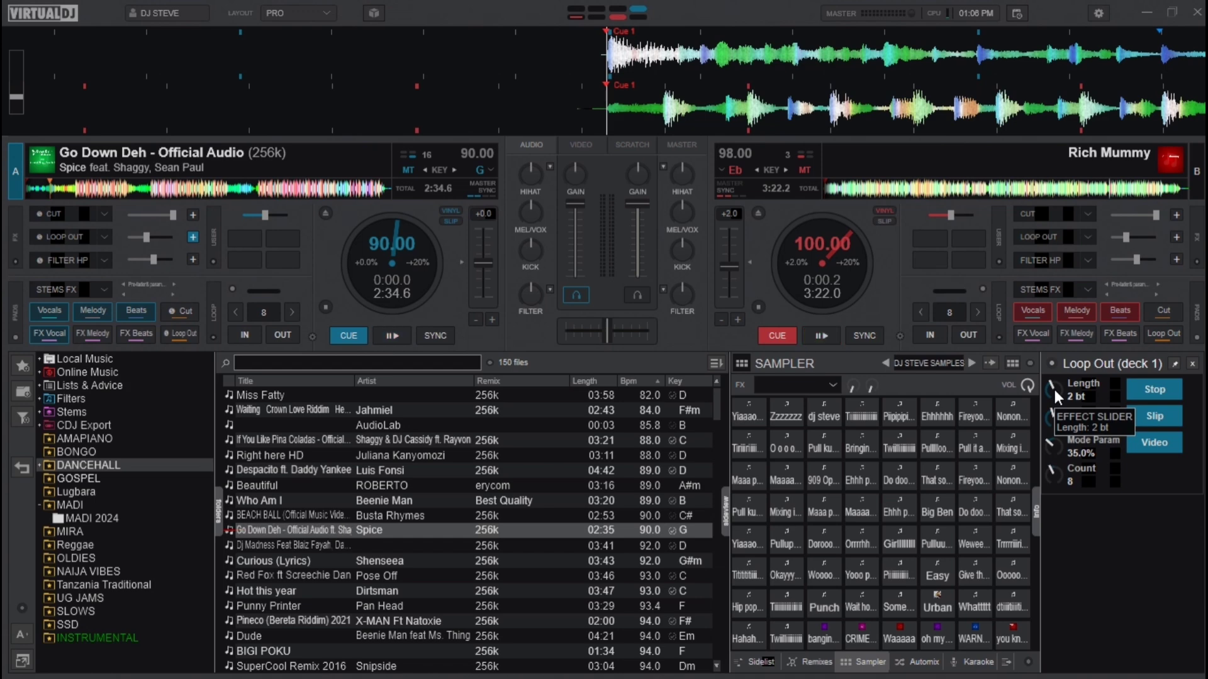
scroll(1054, 390, down, 1)
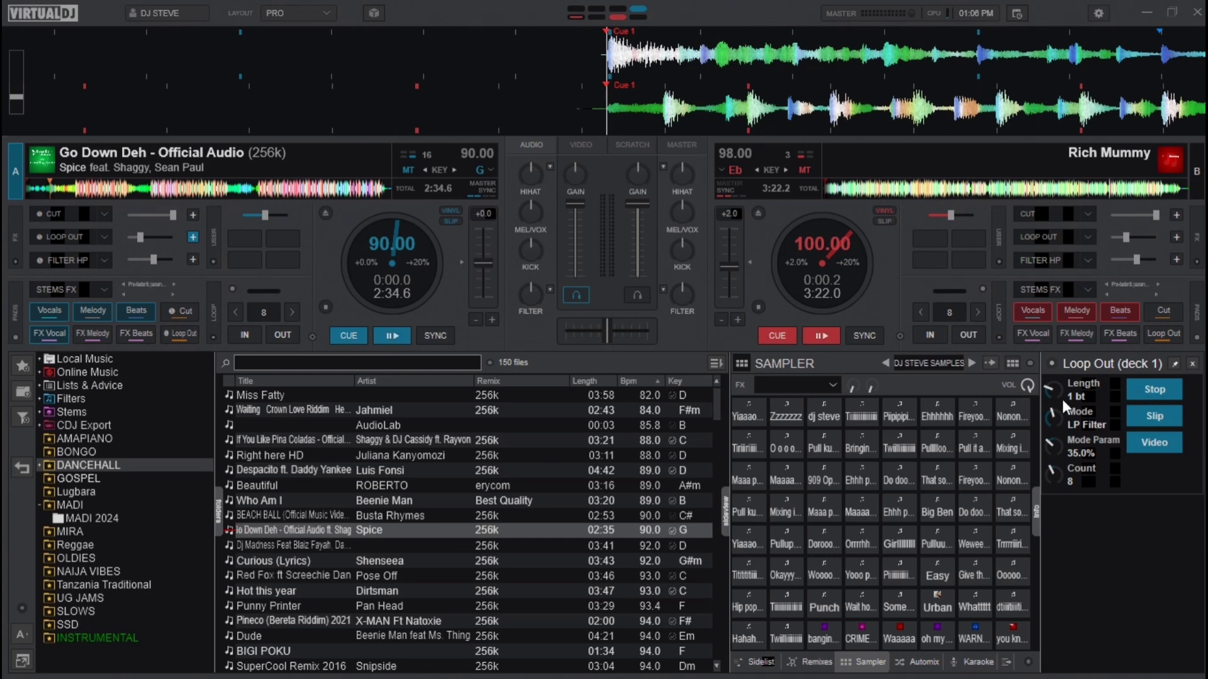
click(393, 334)
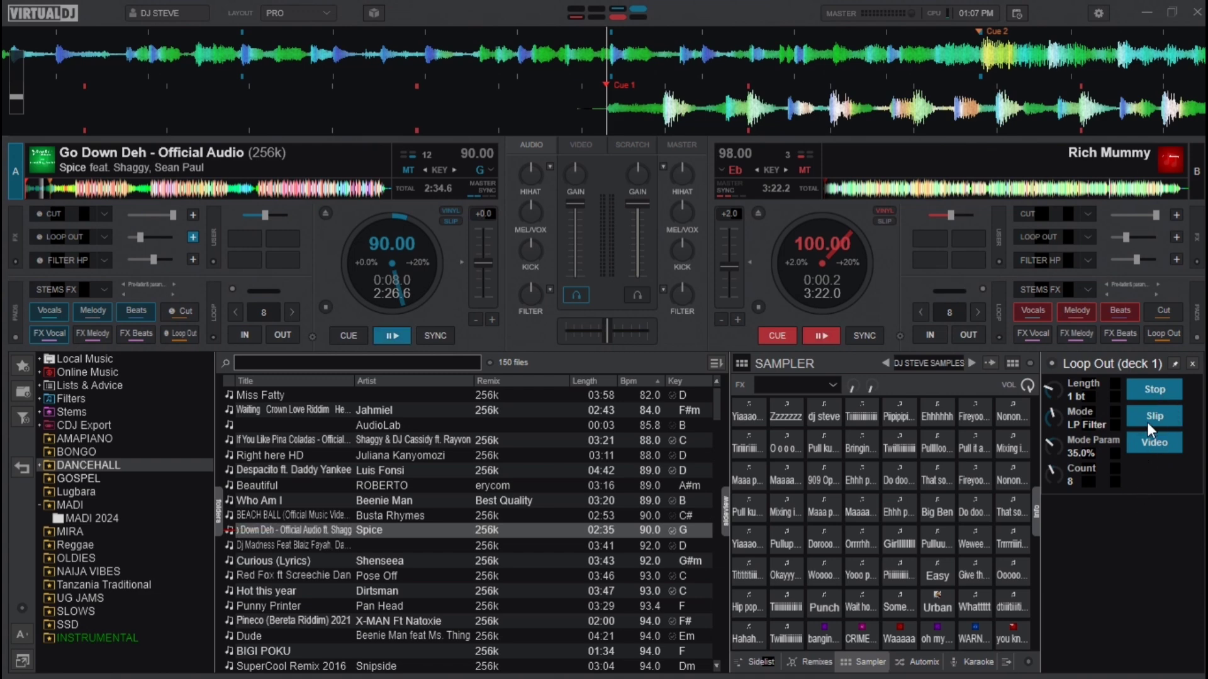
click(1148, 389)
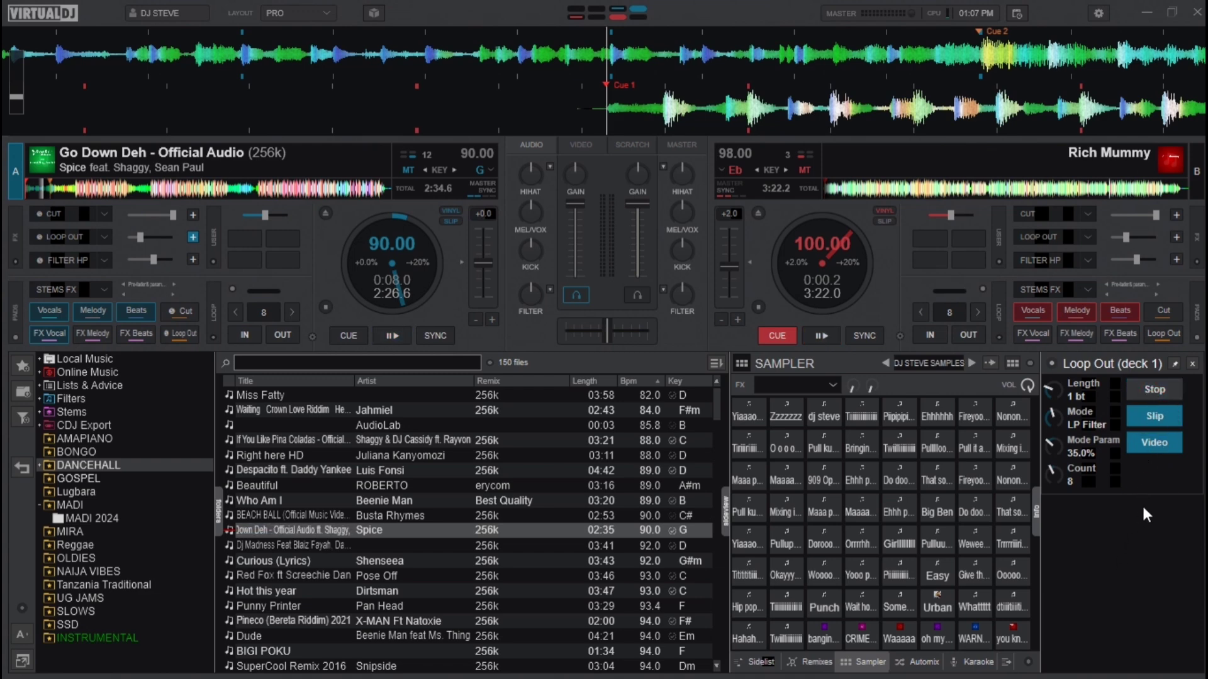
click(1152, 392)
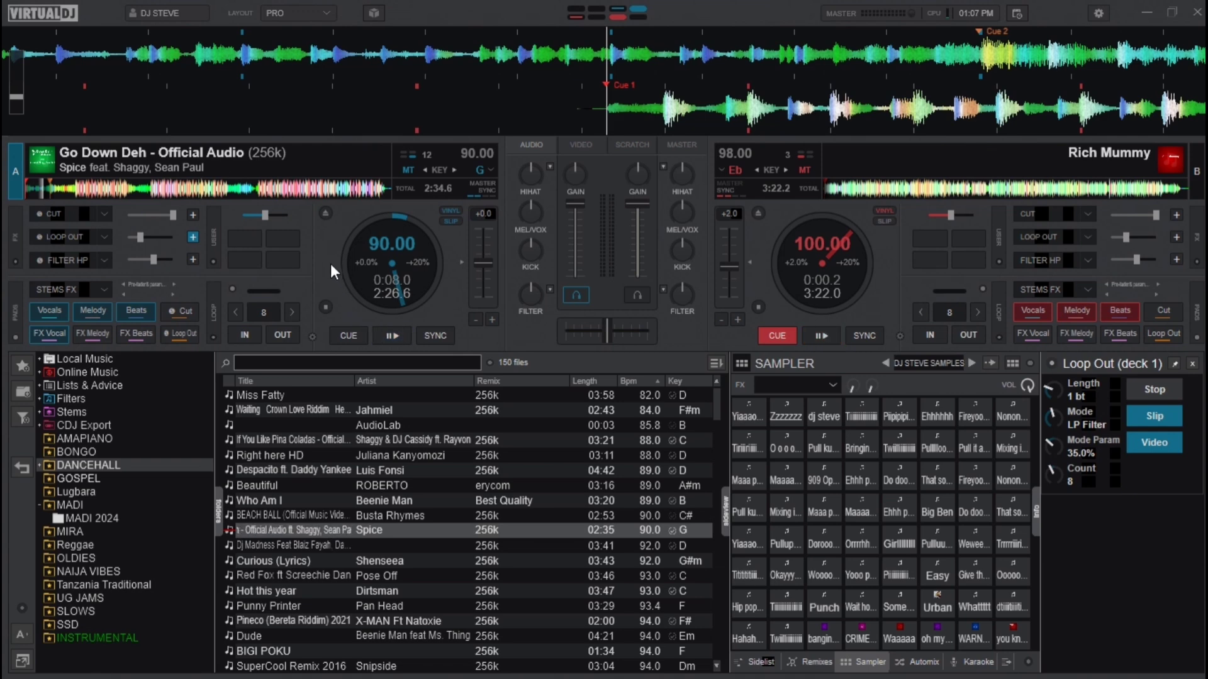
key(space)
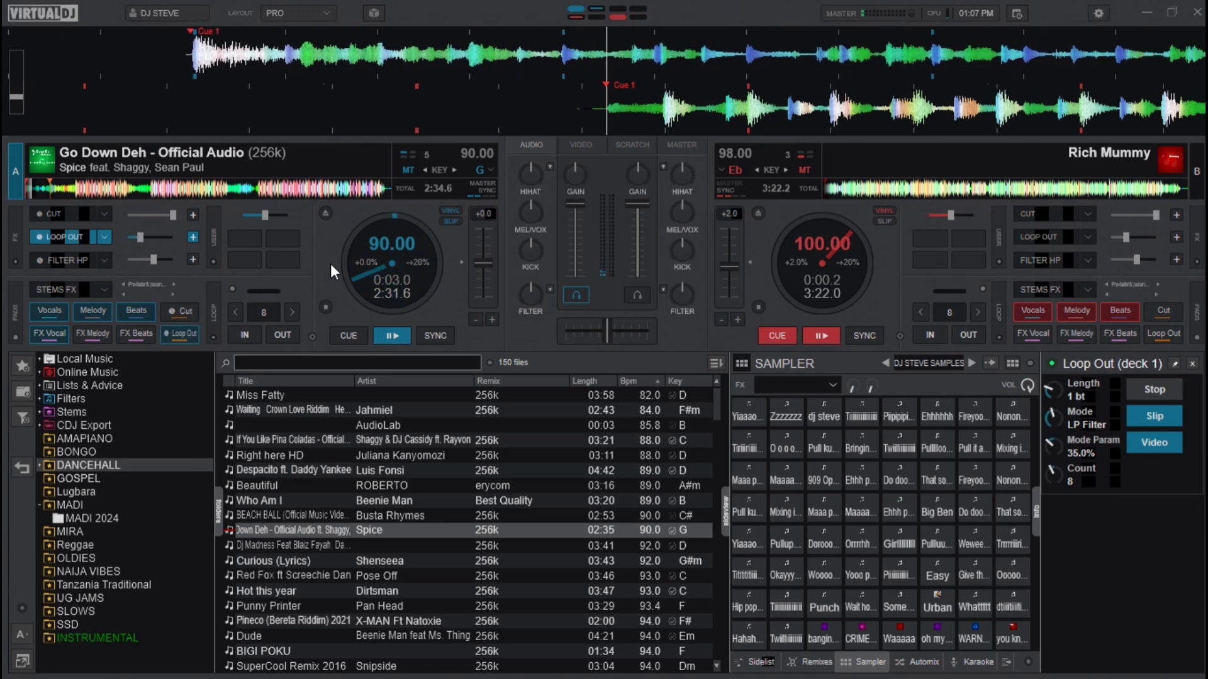
key(l)
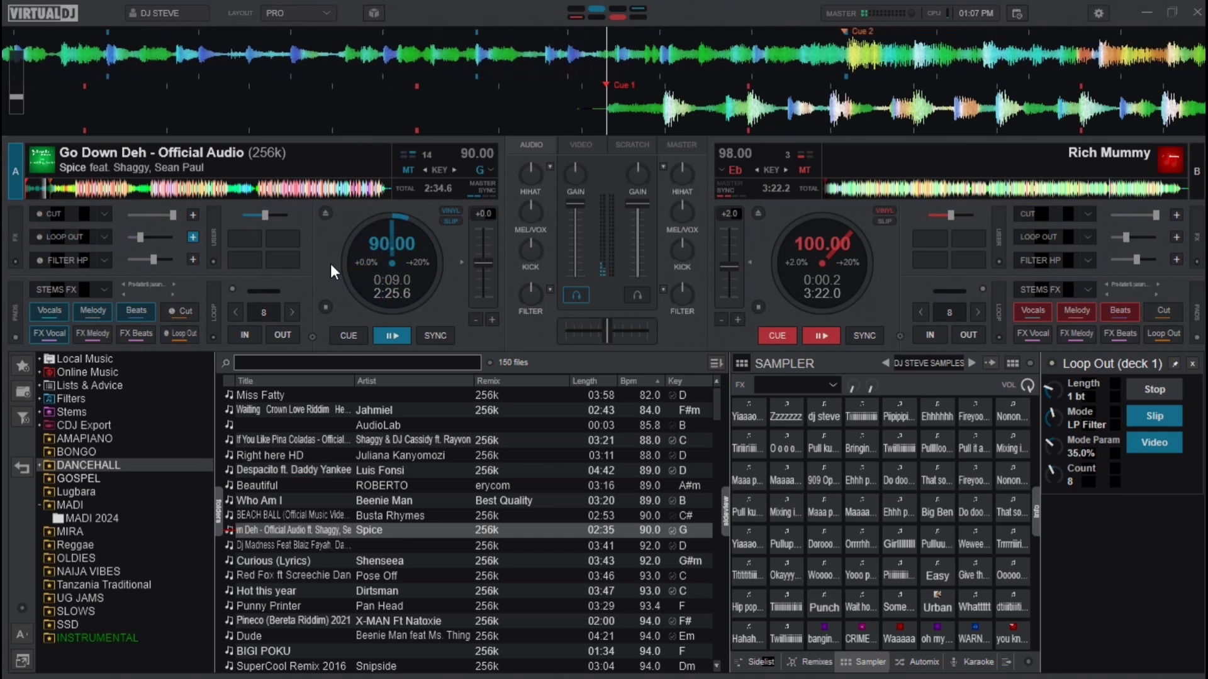
key(Home)
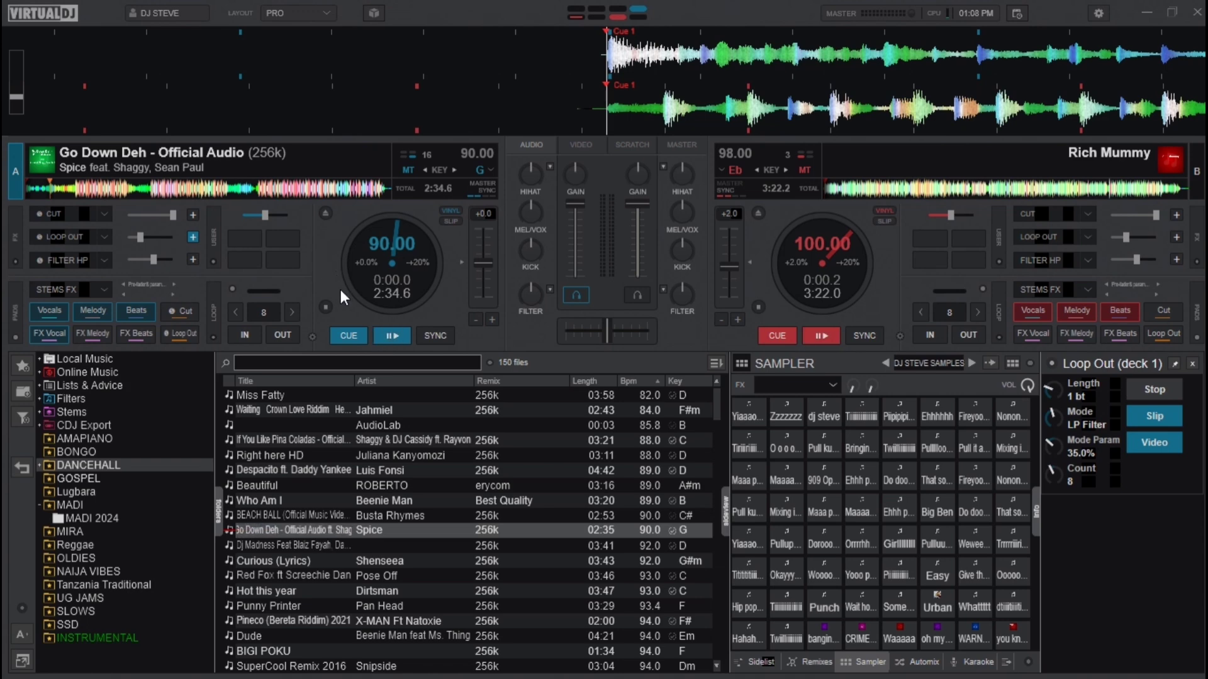
click(451, 221)
click(452, 221)
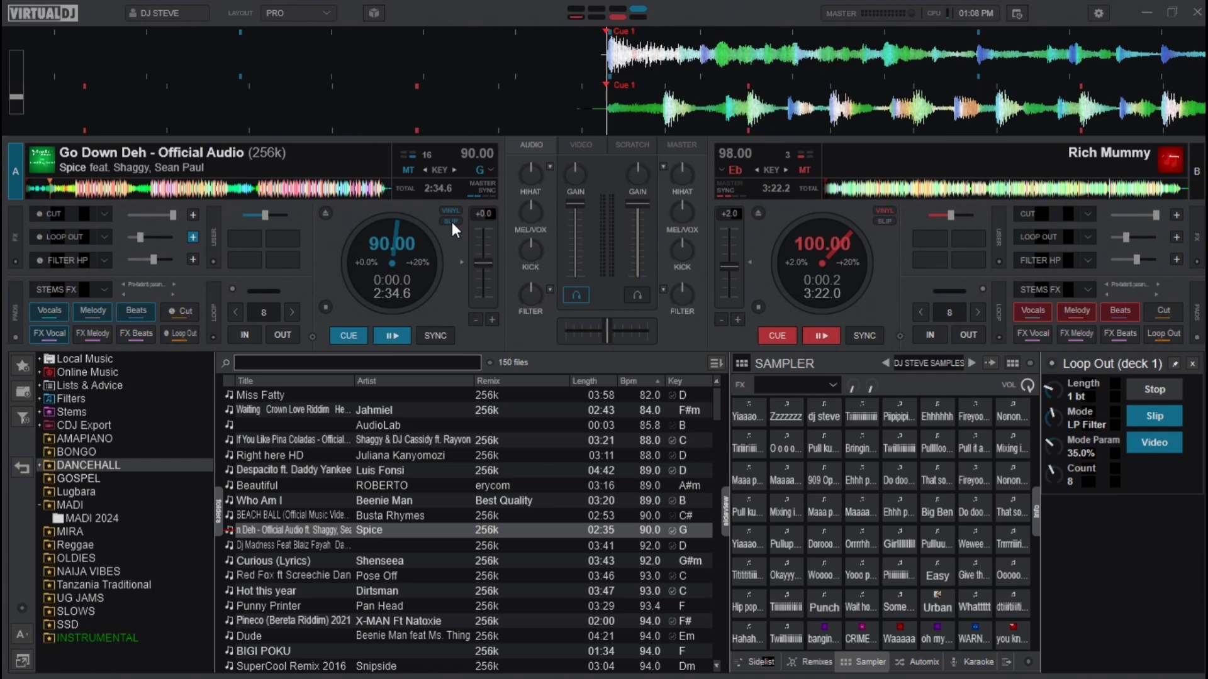
key(space)
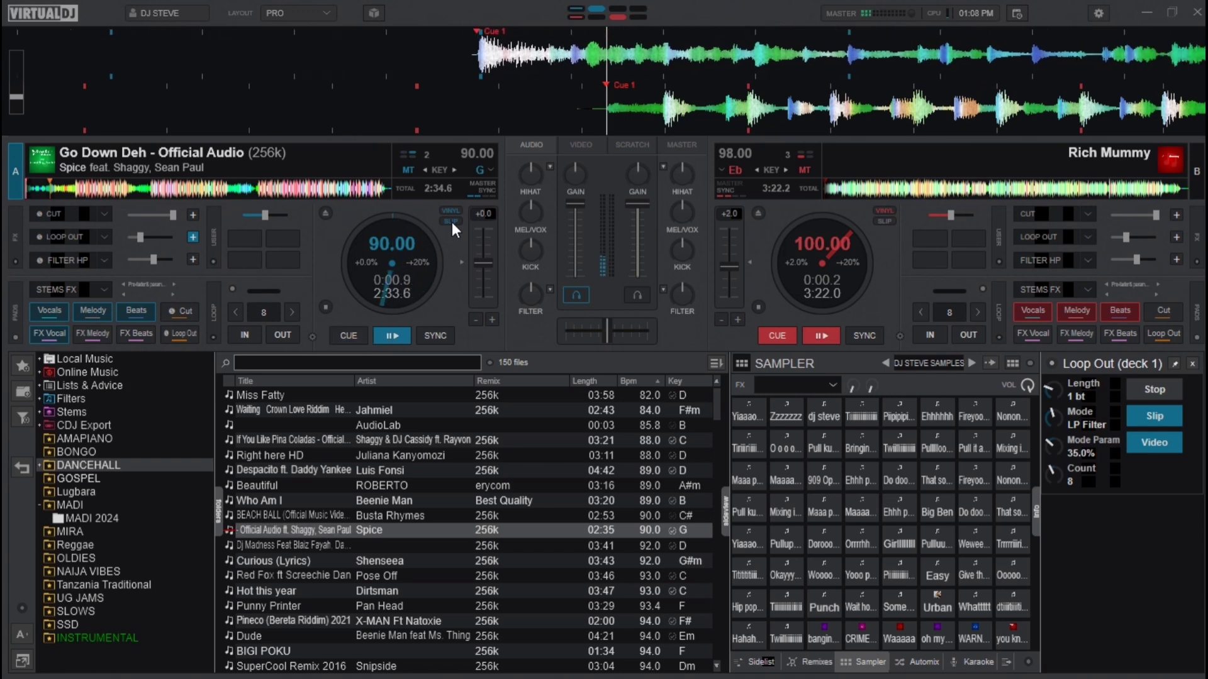
mouse_move(385, 300)
mouse_down()
mouse_move(380, 268)
mouse_move(386, 281)
mouse_up()
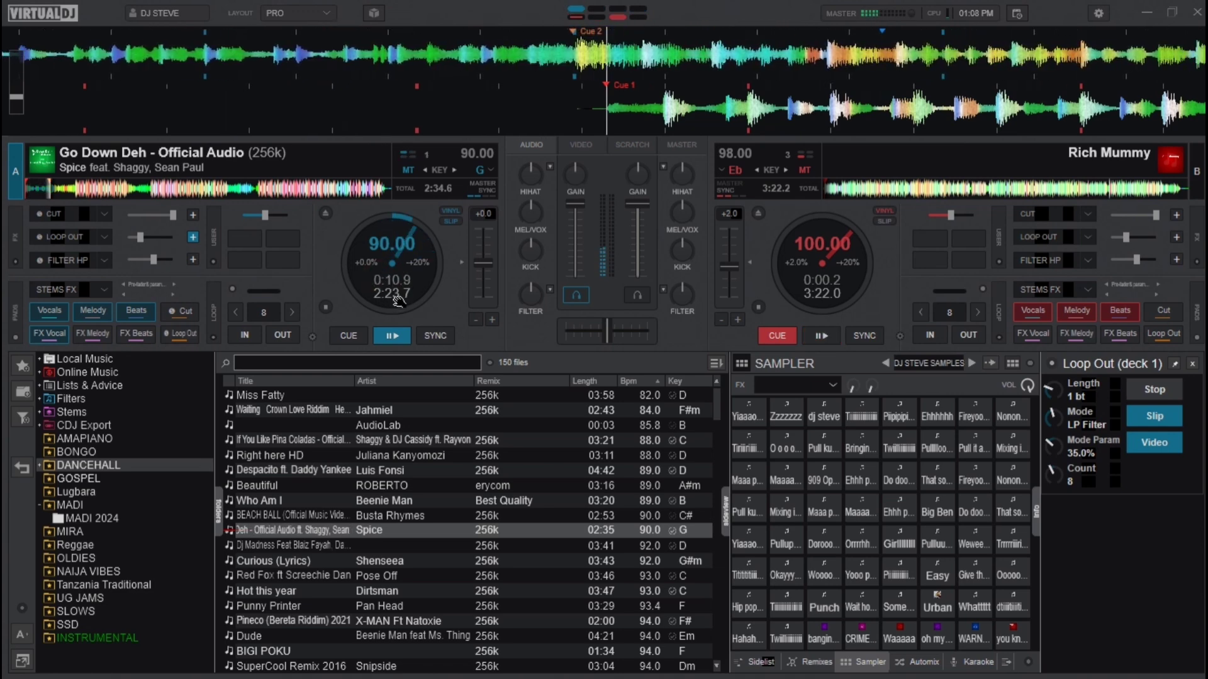
click(356, 335)
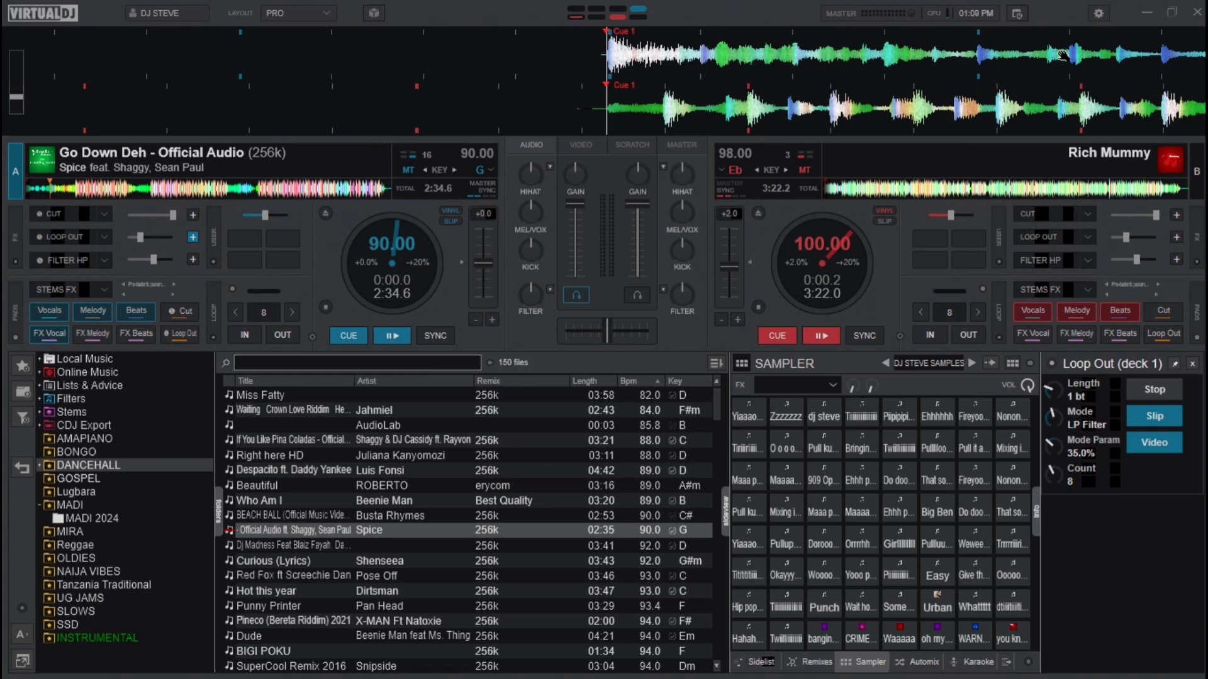
click(1098, 14)
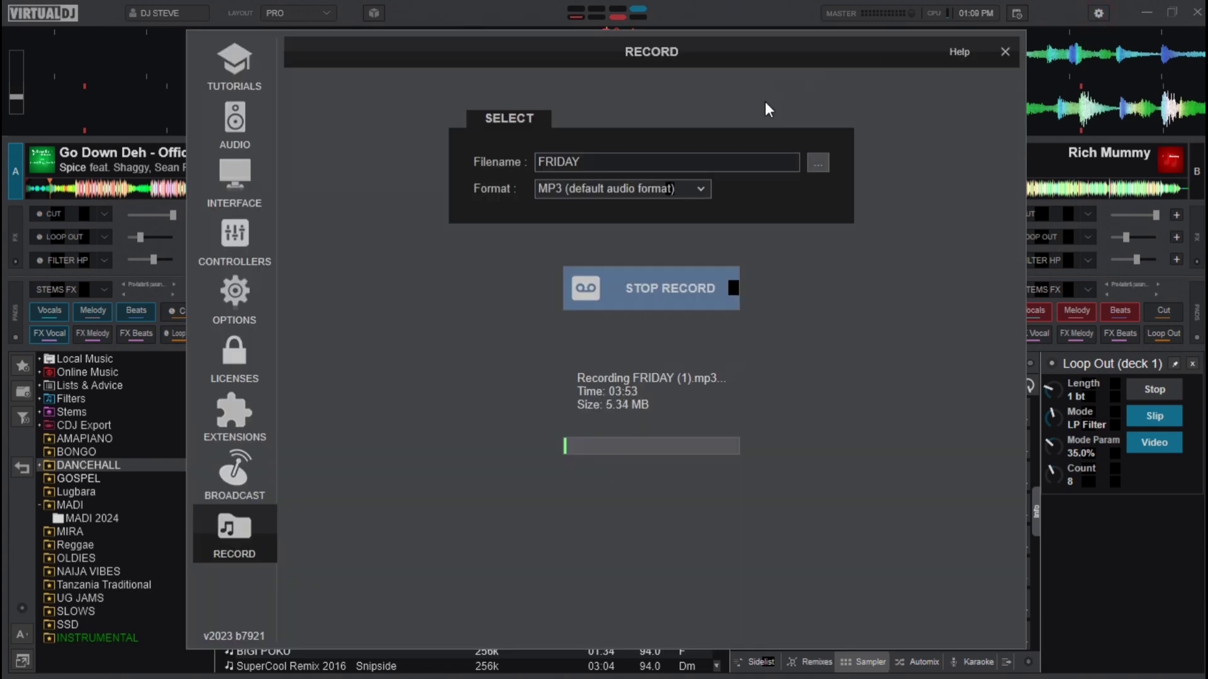
click(267, 243)
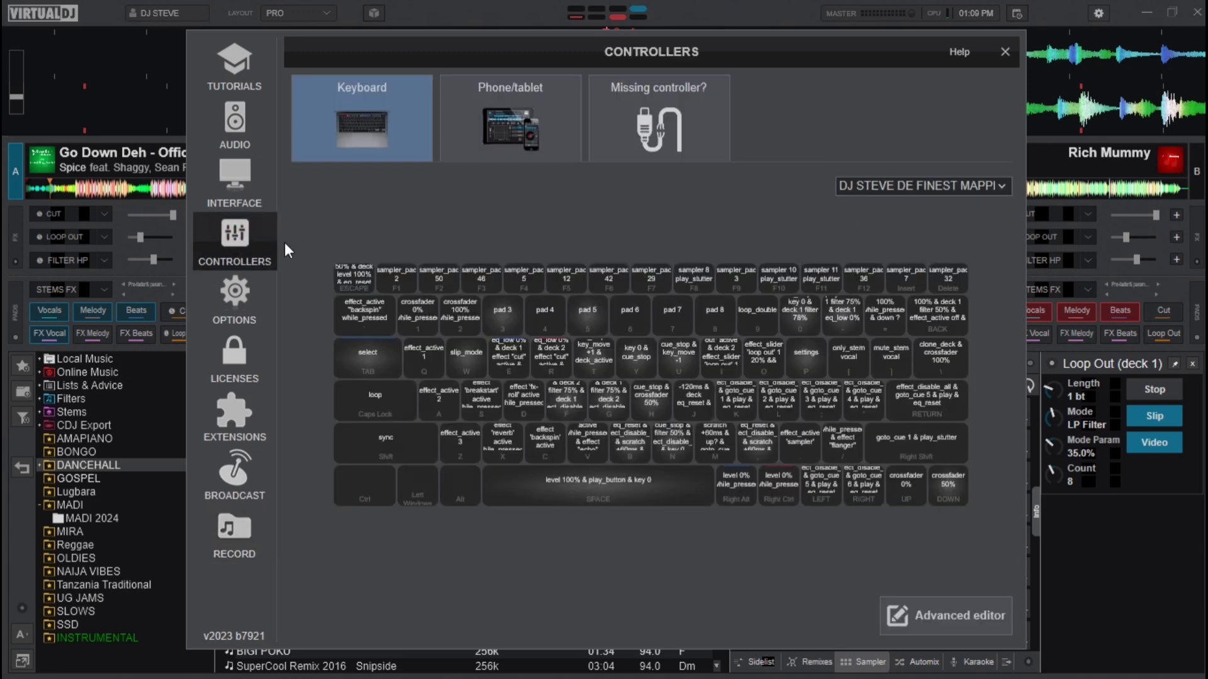
click(957, 627)
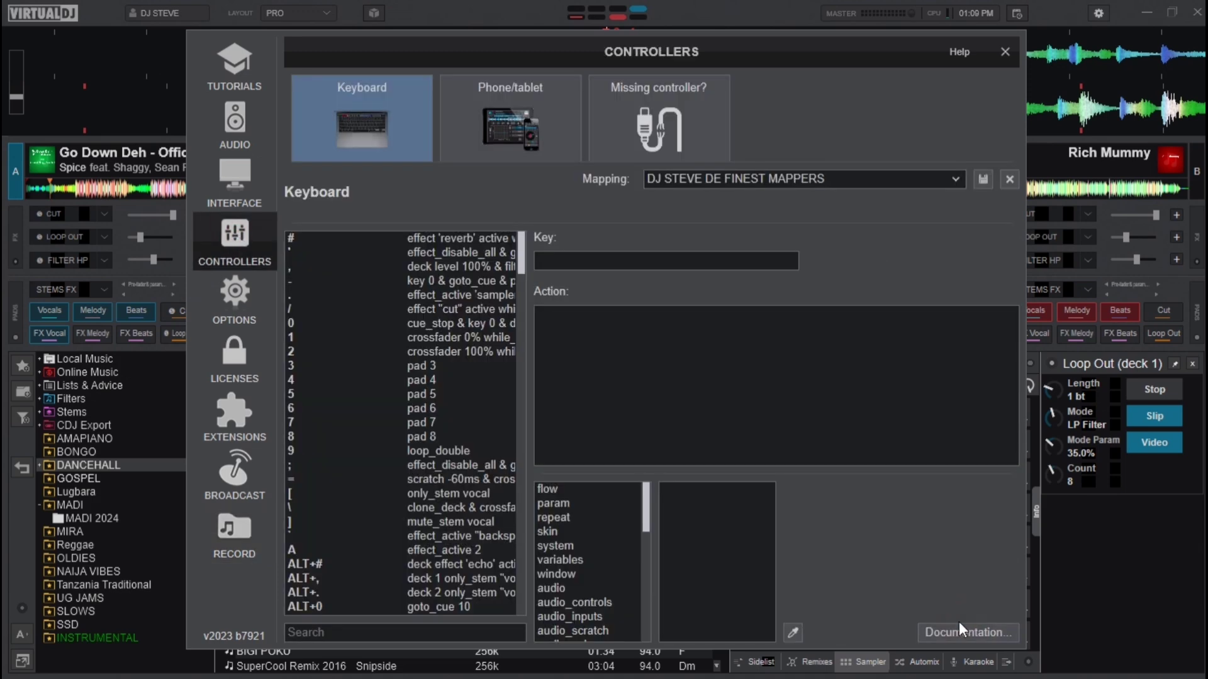
click(690, 258)
key(q)
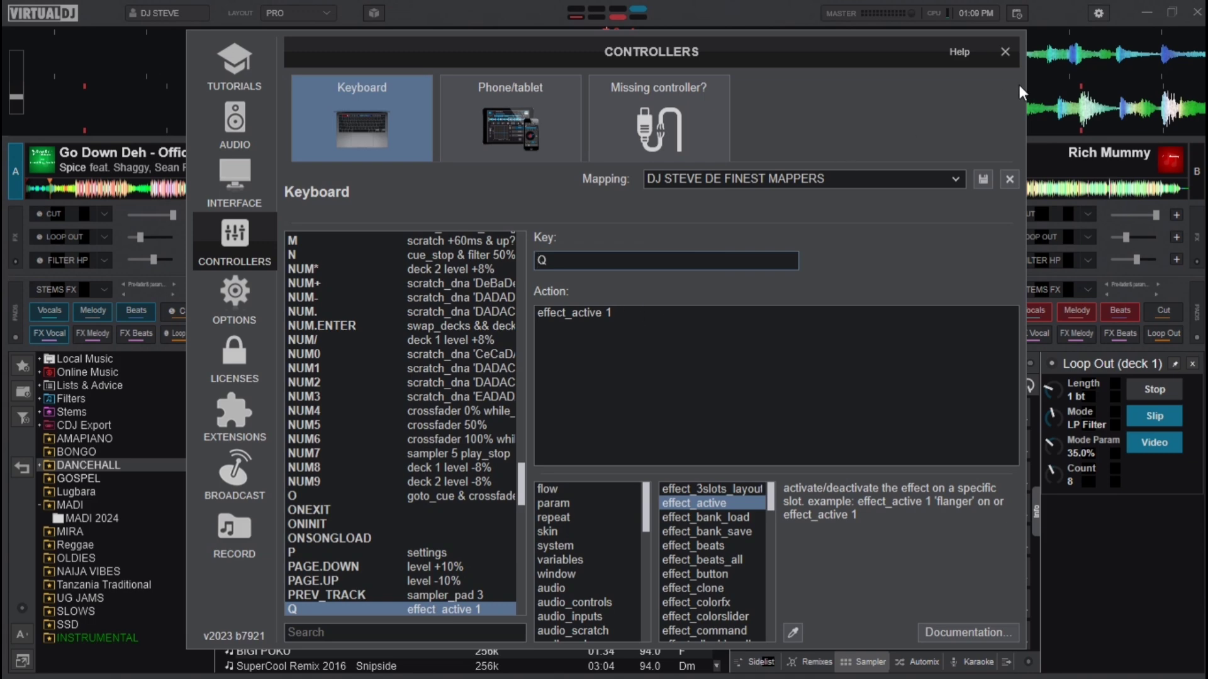
drag(685, 48, 964, 484)
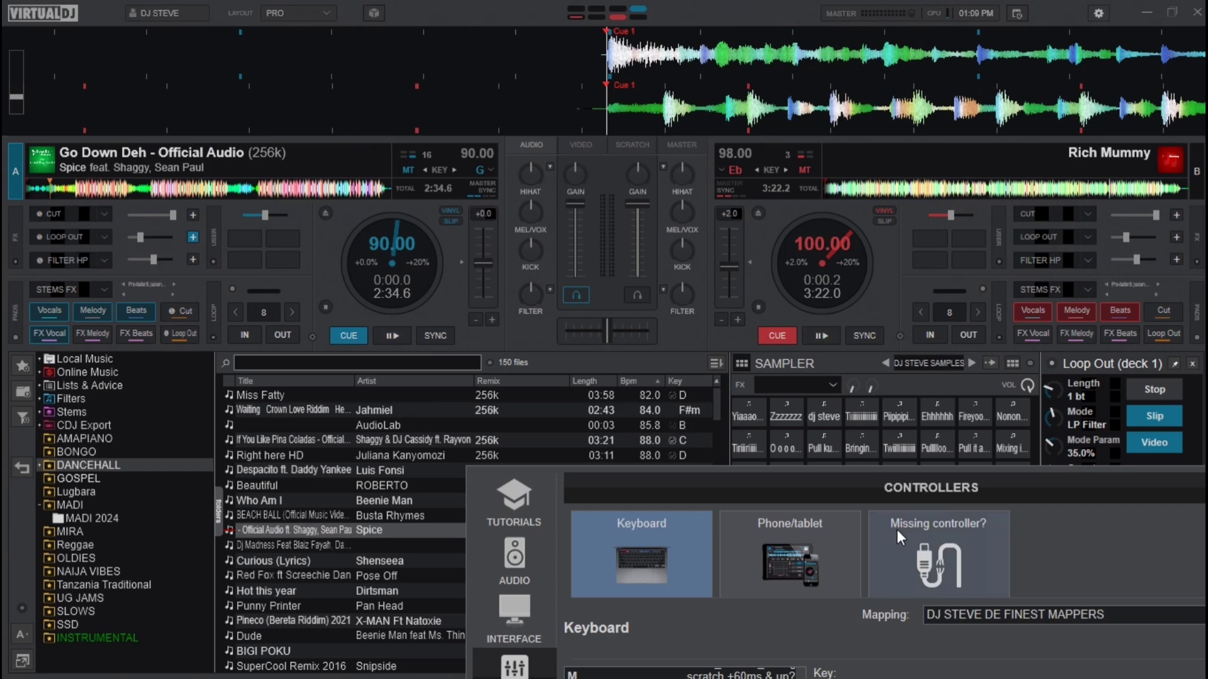
drag(883, 490, 662, 85)
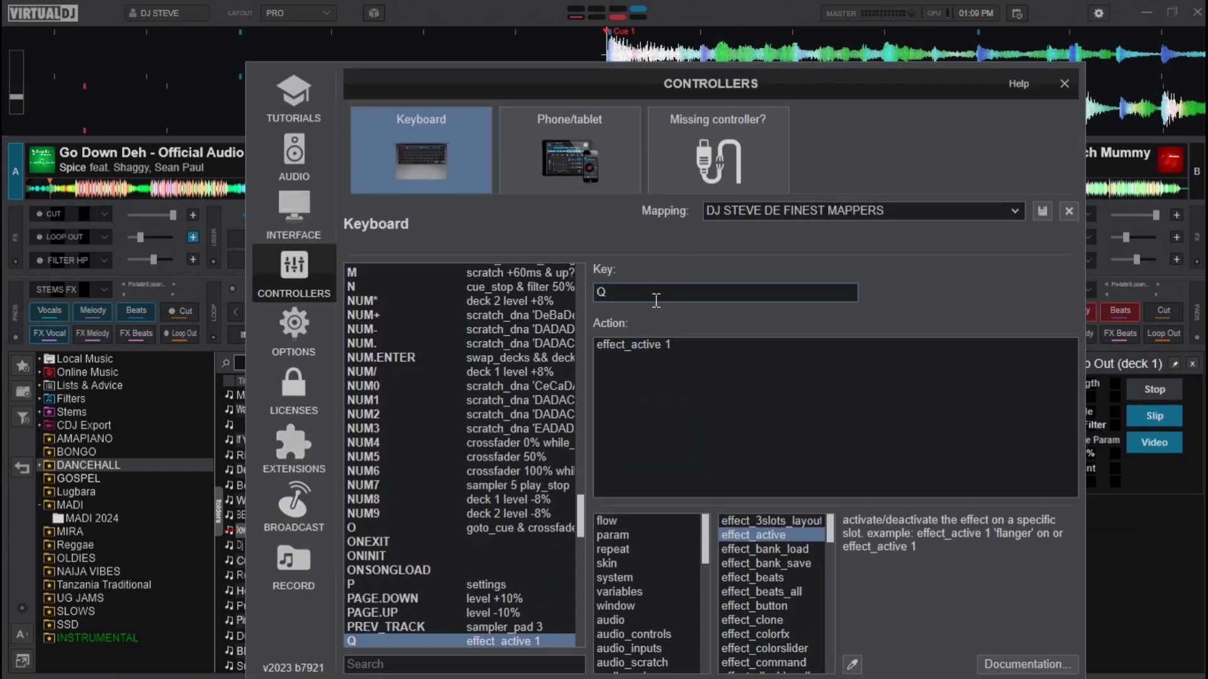
key(a)
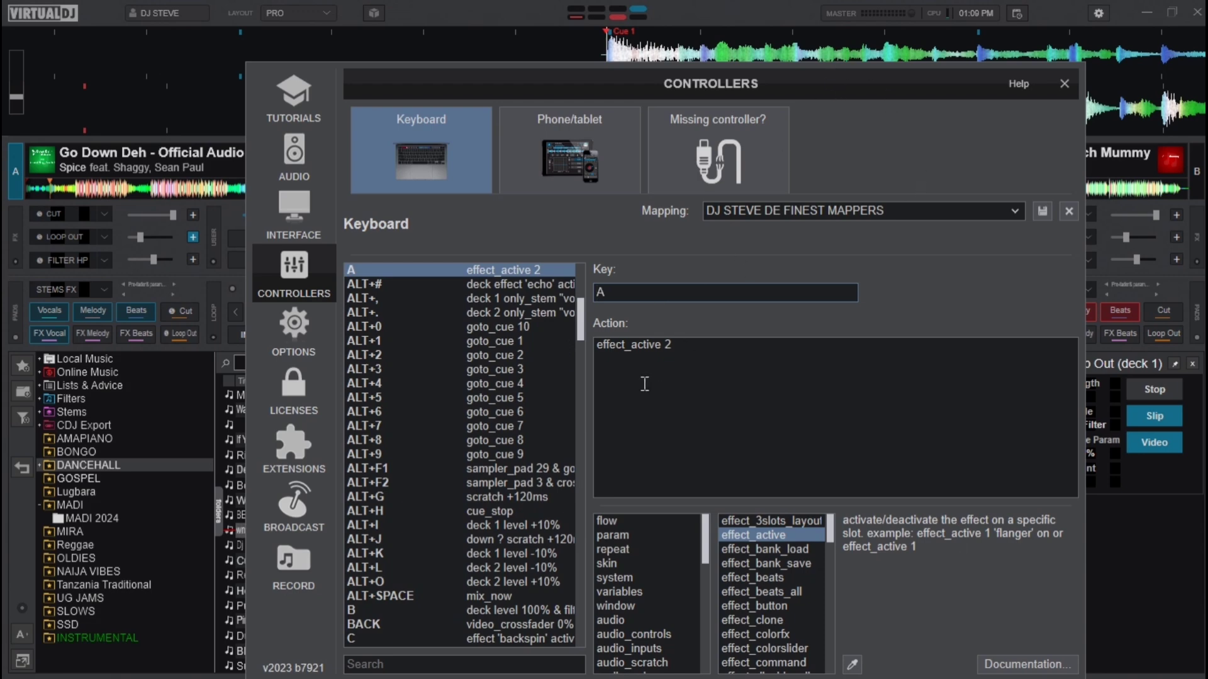
drag(857, 87, 1050, 451)
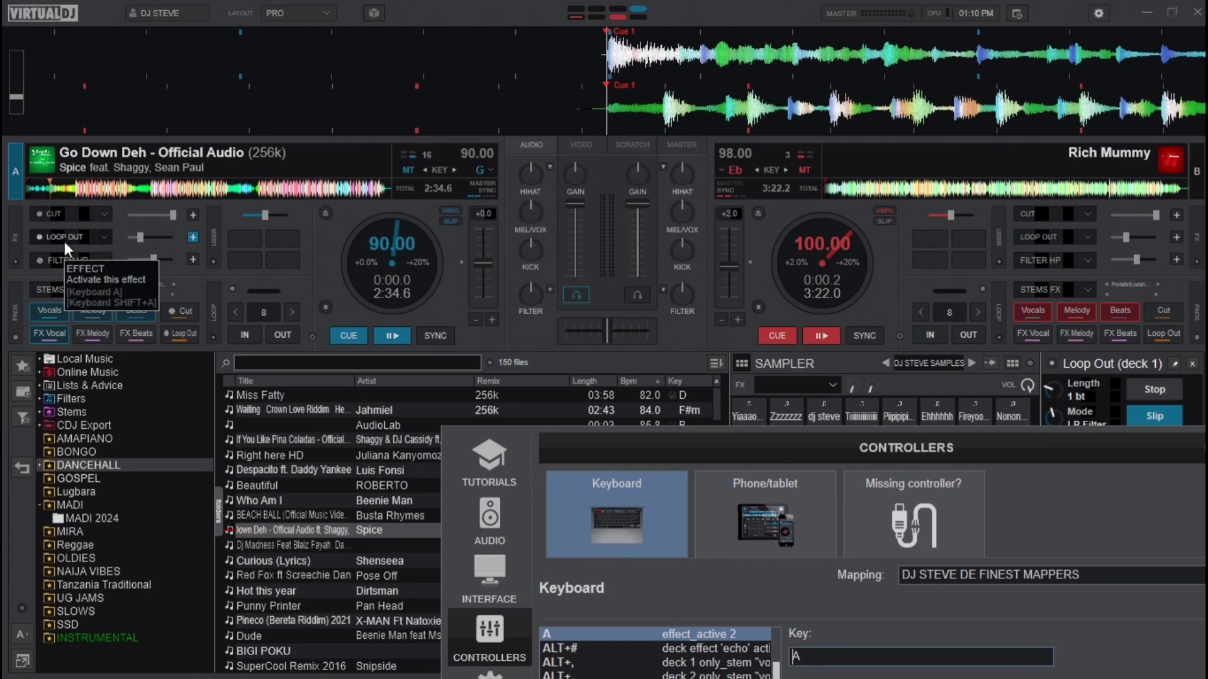
drag(780, 445, 710, 72)
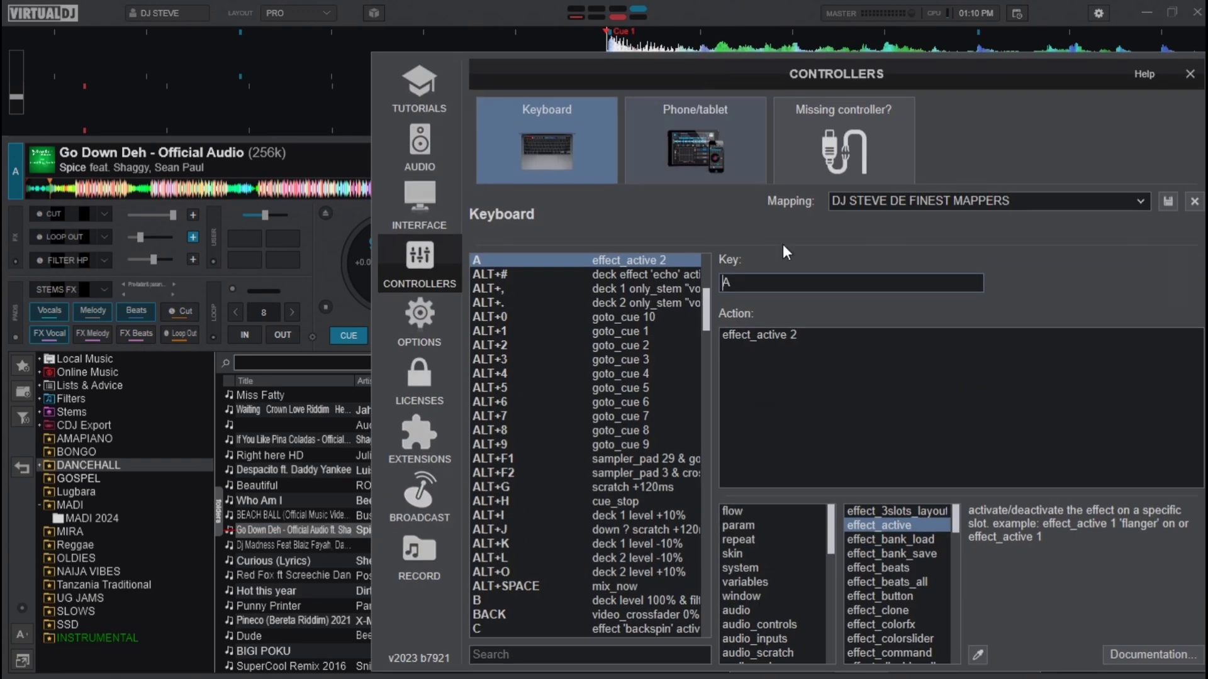
key(z)
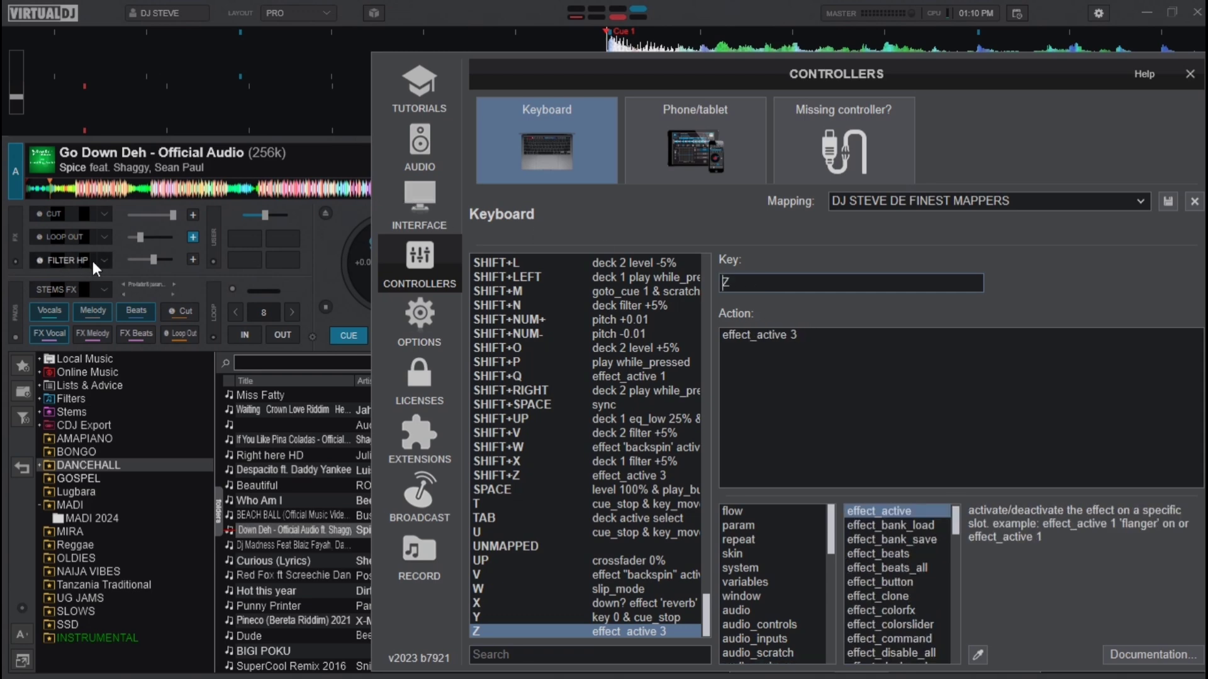
click(1189, 74)
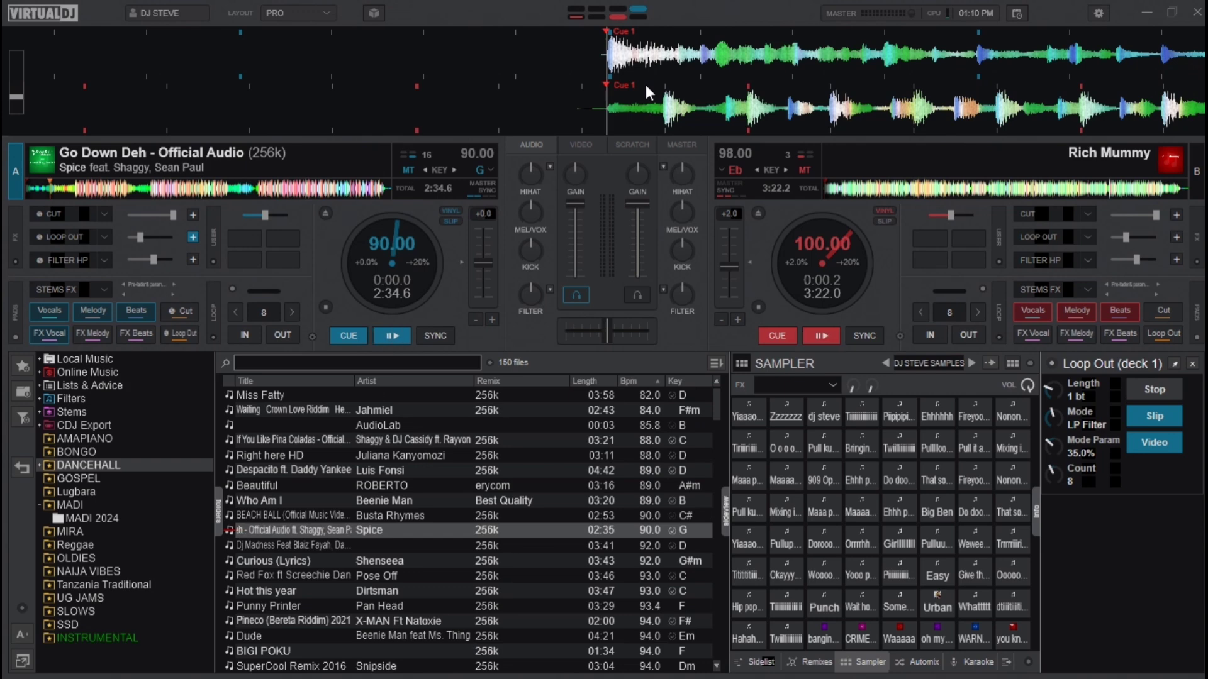